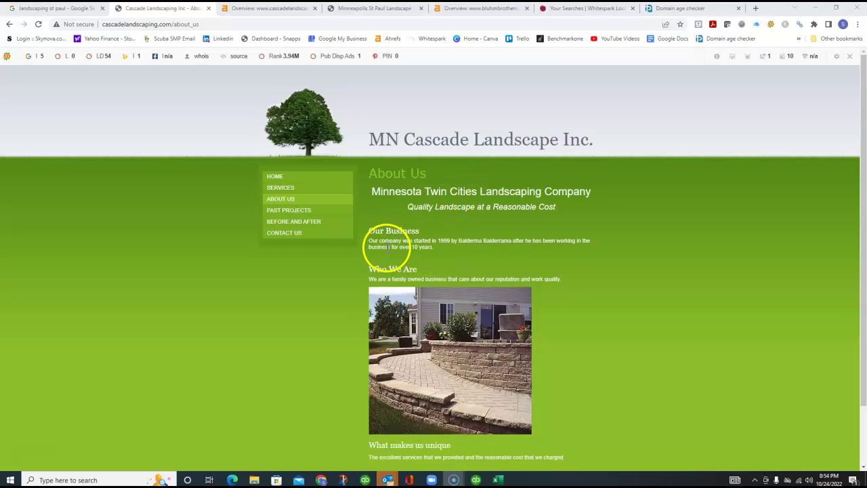
click(680, 8)
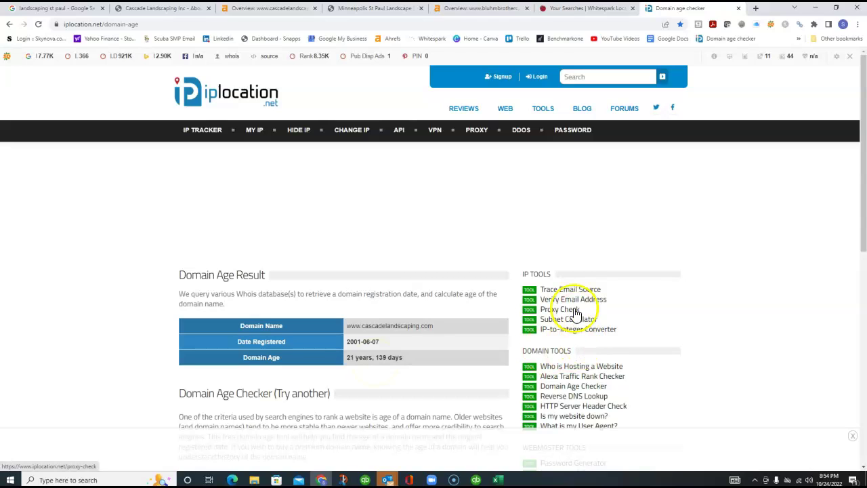
click(182, 9)
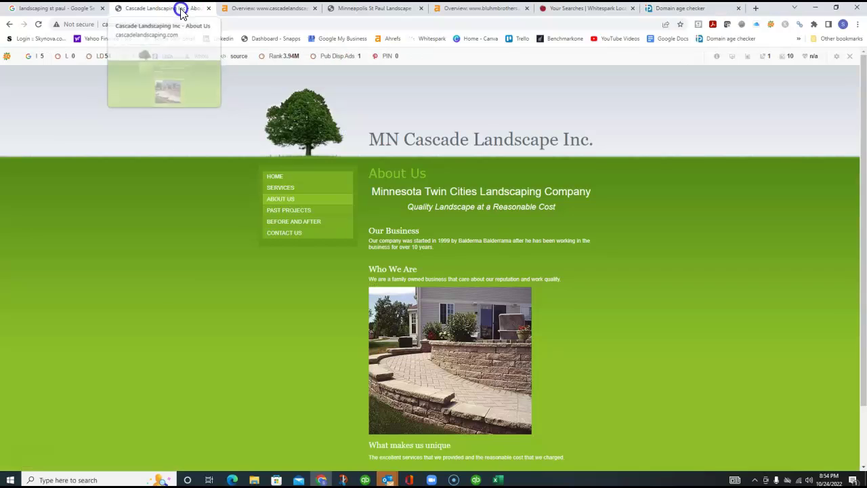
scroll(534, 318, down, 2)
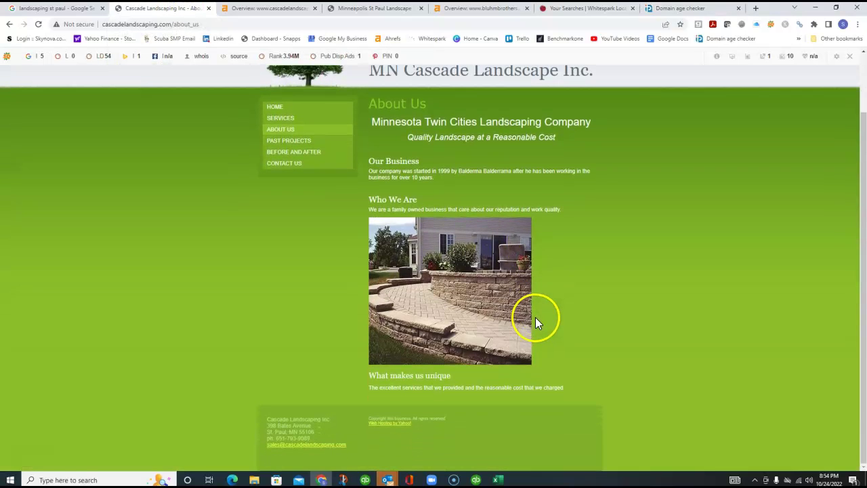
scroll(535, 318, up, 2)
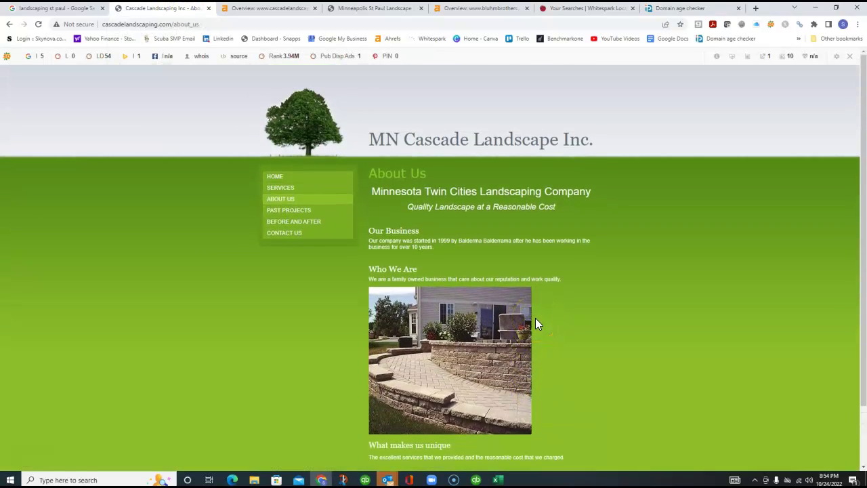
Step: Examine the SEOquake summary report for the Cascade Landscaping home page, including its meta information and keyword density, and close the report
click(271, 176)
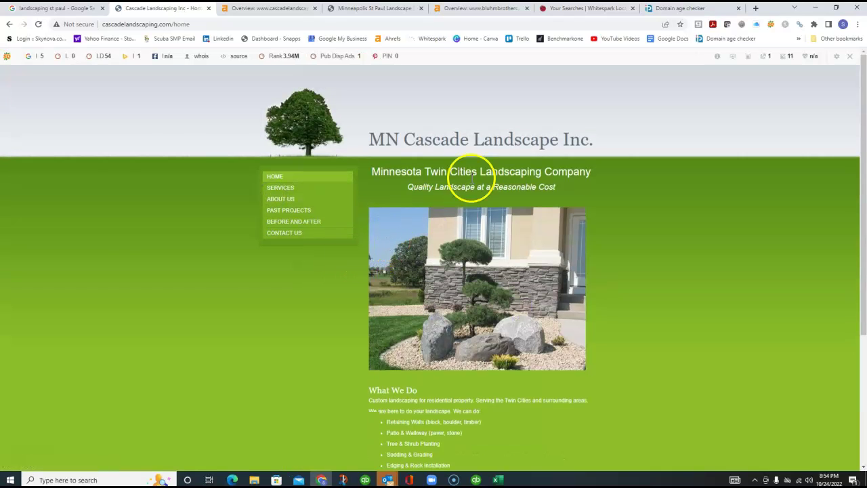
click(718, 58)
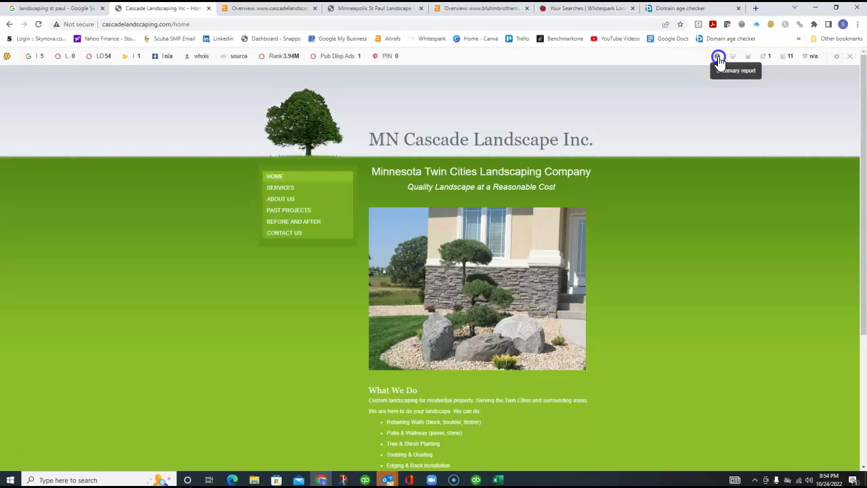
scroll(459, 374, down, 2)
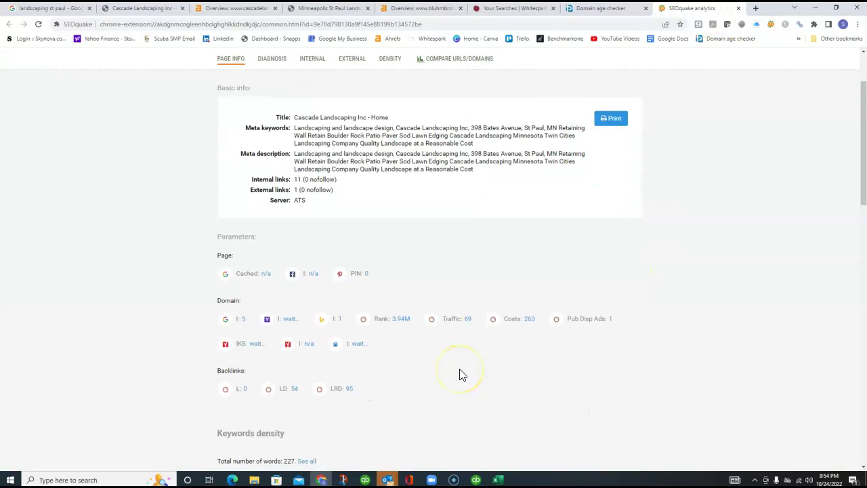
scroll(459, 373, down, 2)
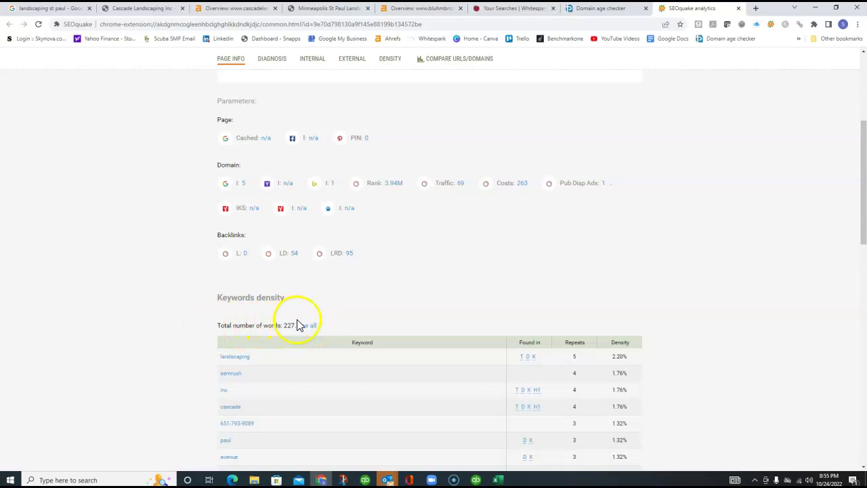
scroll(299, 323, up, 3)
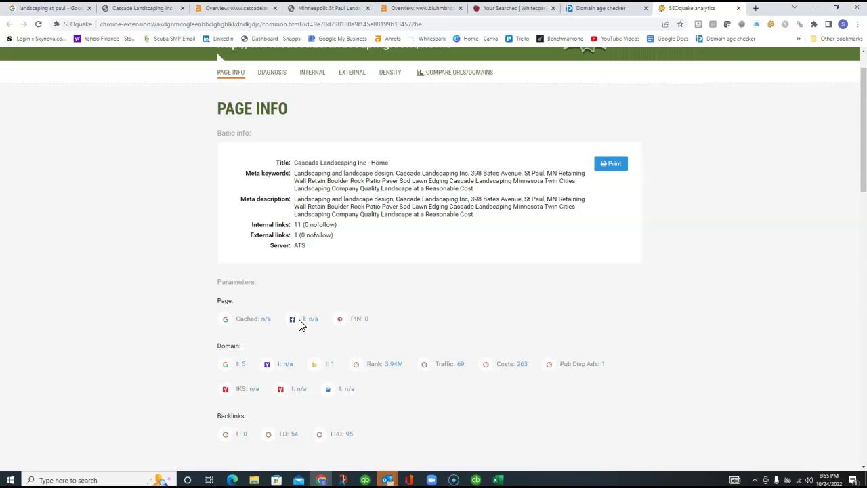
click(739, 9)
Step: Read through the Cascade Landscaping home page, including the What We Do and Call Us Today sections
click(177, 8)
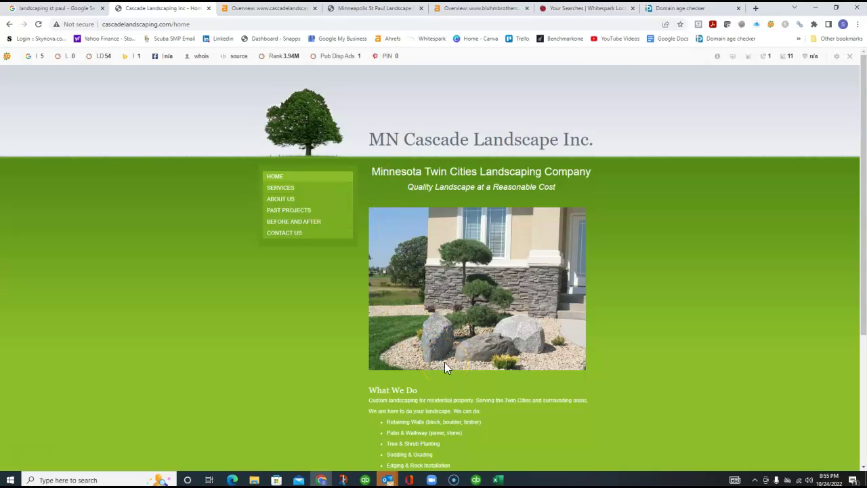
scroll(372, 342, down, 1)
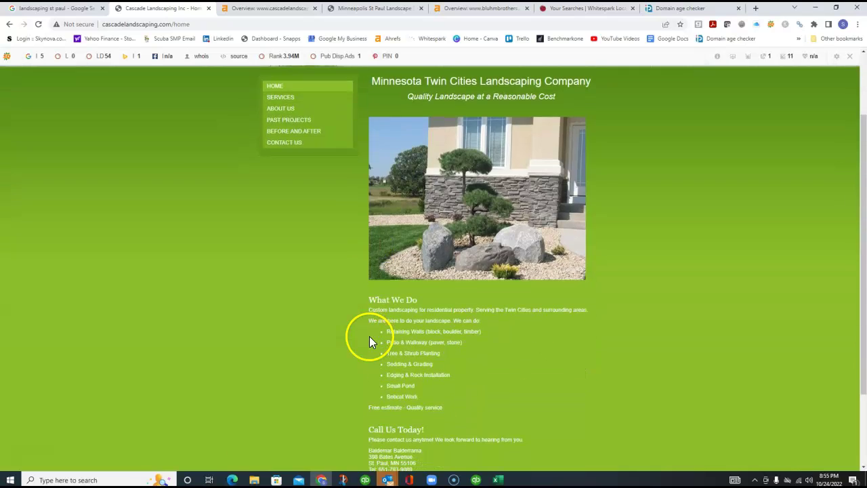
scroll(372, 339, down, 1)
scroll(380, 344, up, 3)
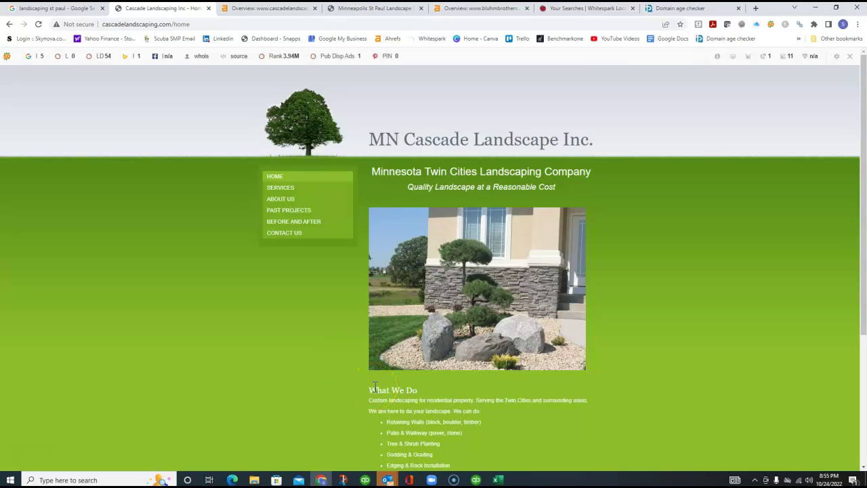
Step: Examine the landscaper ads and map business listings in the Google results for "landscaping st paul"
click(66, 9)
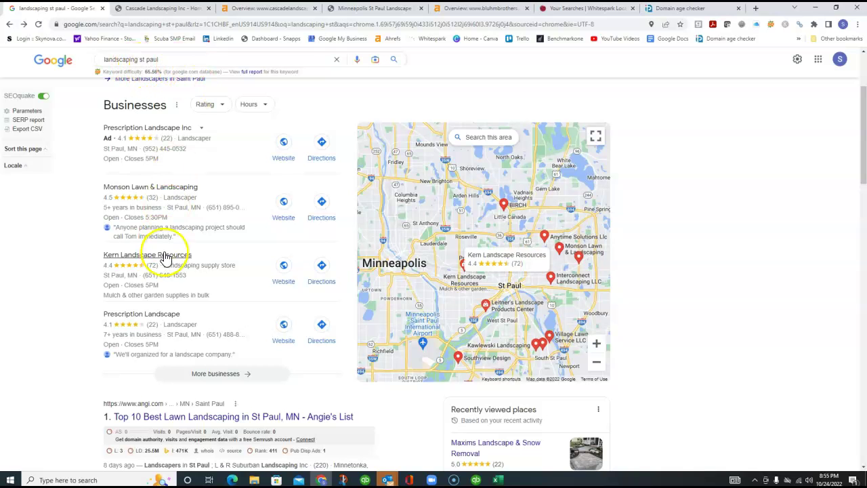
scroll(173, 457, up, 2)
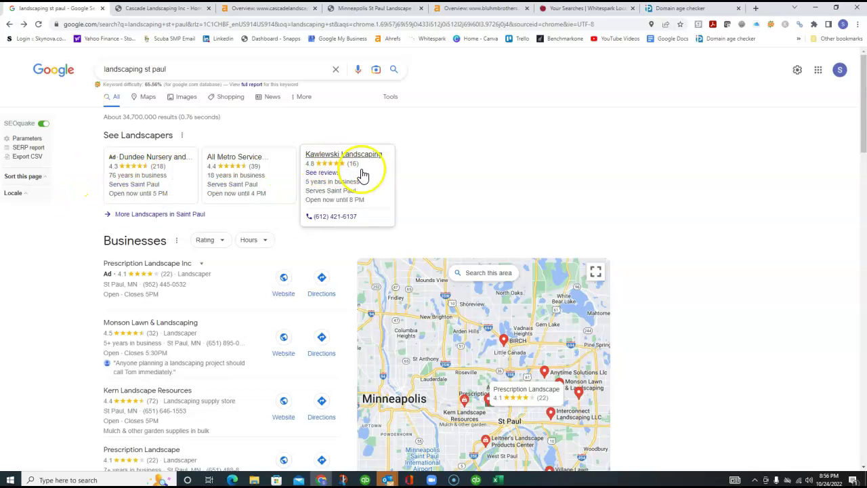
scroll(194, 325, down, 2)
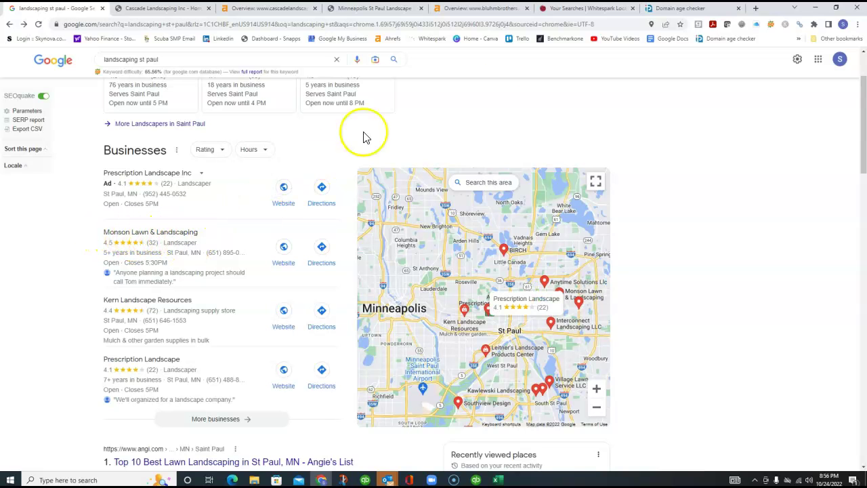
Step: Compare the citation counts of Cascade Landscaping and Monson Lawn & Landscaping in Whitespark's Local Citation Finder, and return to the Cascade site
click(596, 10)
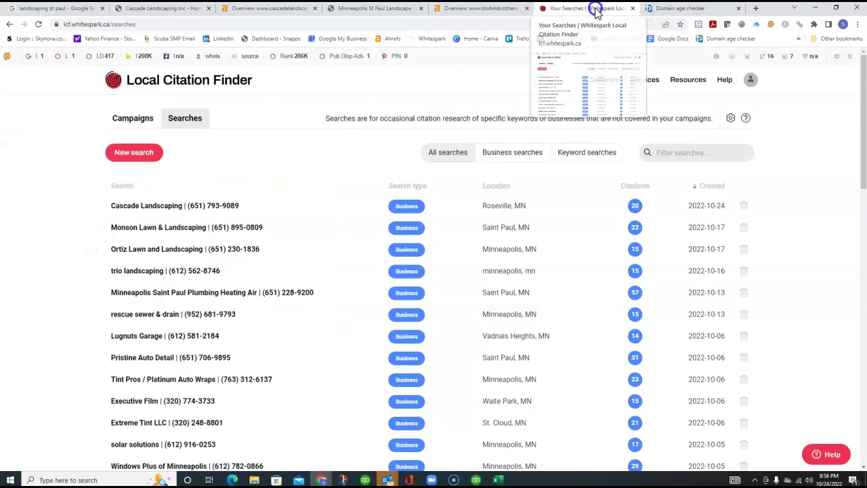
click(637, 234)
click(637, 210)
click(635, 222)
click(169, 9)
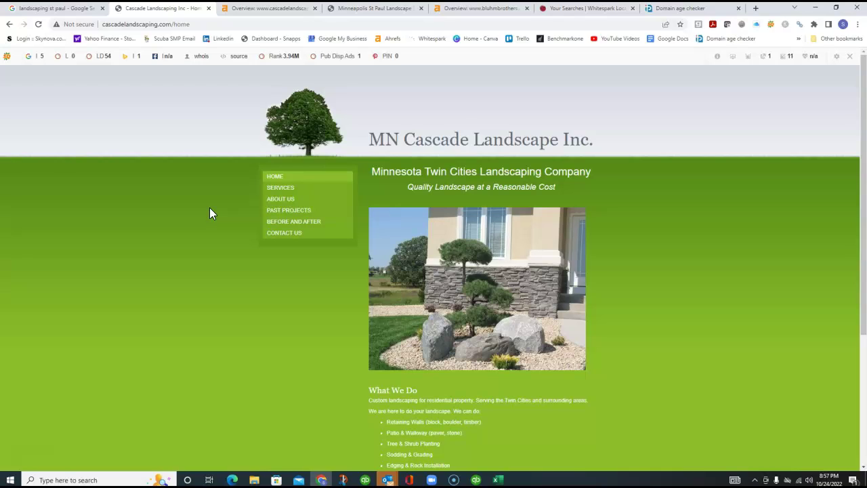
Step: Look through the map listings and organic results for "landscaping st paul" and locate the Bluhm Brothers Landscaping listing
click(41, 9)
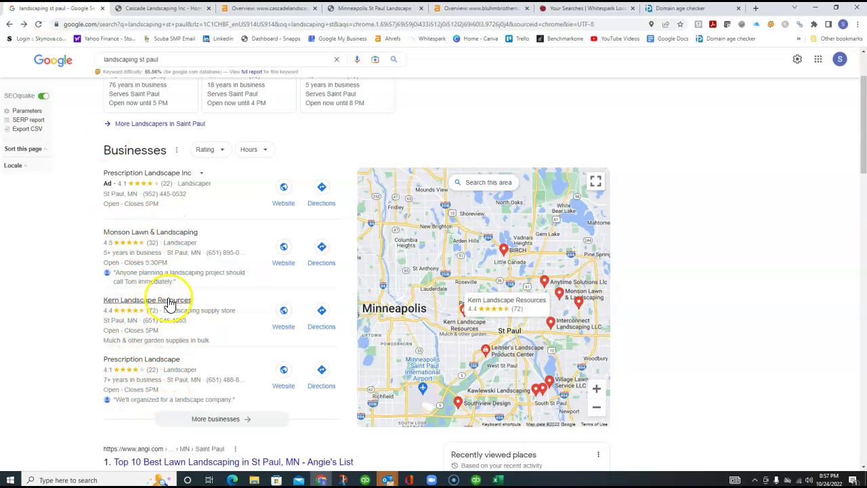
scroll(170, 305, down, 1)
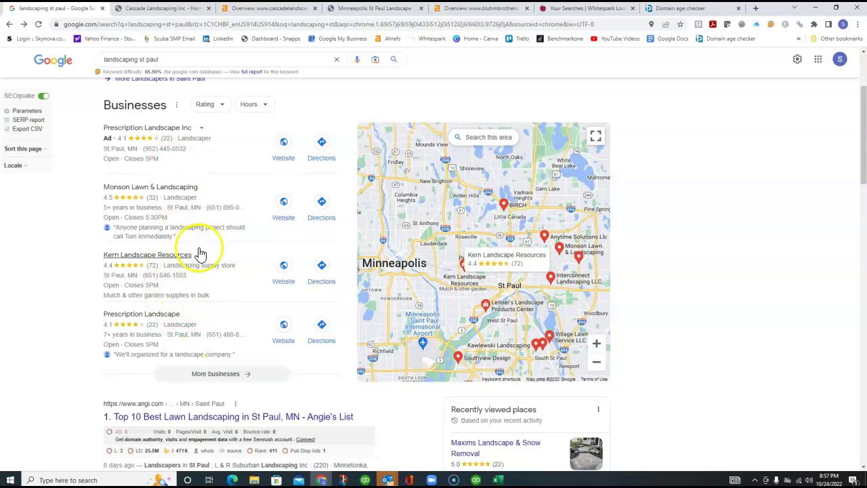
scroll(202, 247, down, 1)
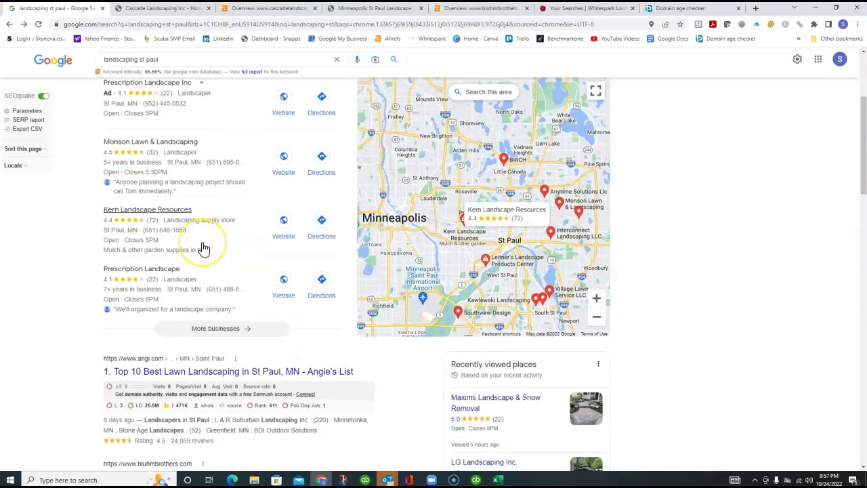
scroll(203, 277, down, 1)
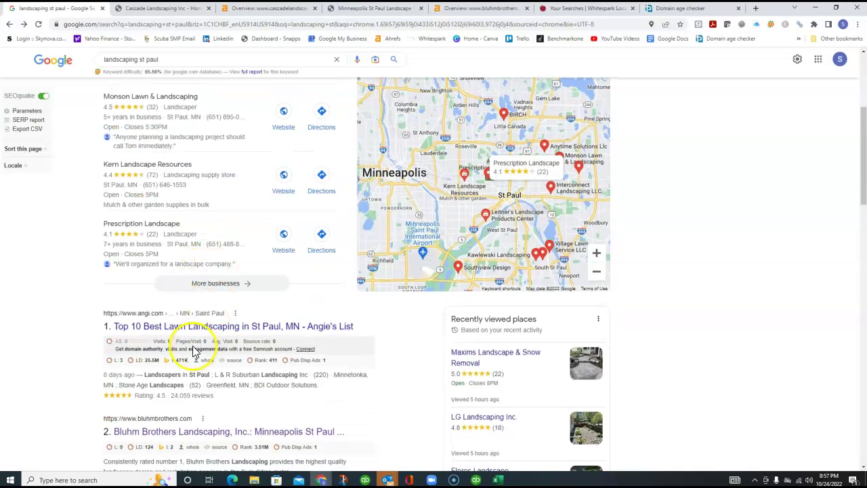
scroll(193, 350, down, 2)
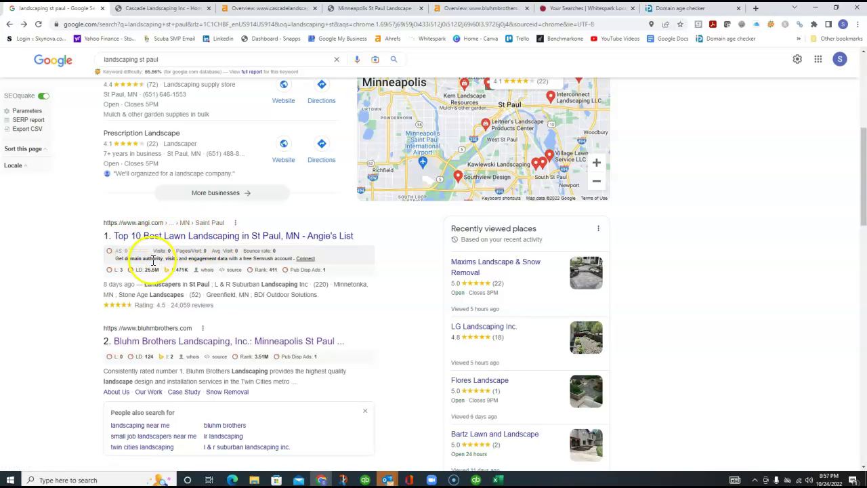
scroll(154, 254, down, 2)
scroll(159, 265, down, 2)
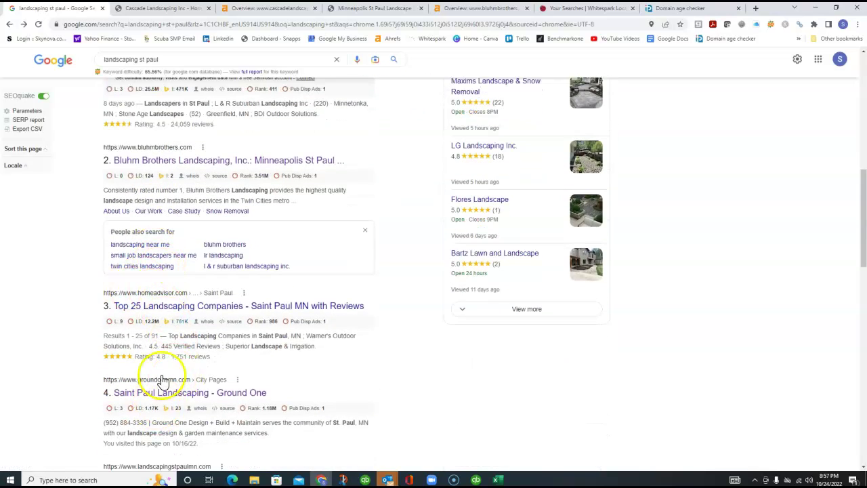
scroll(177, 192, up, 2)
scroll(178, 192, up, 1)
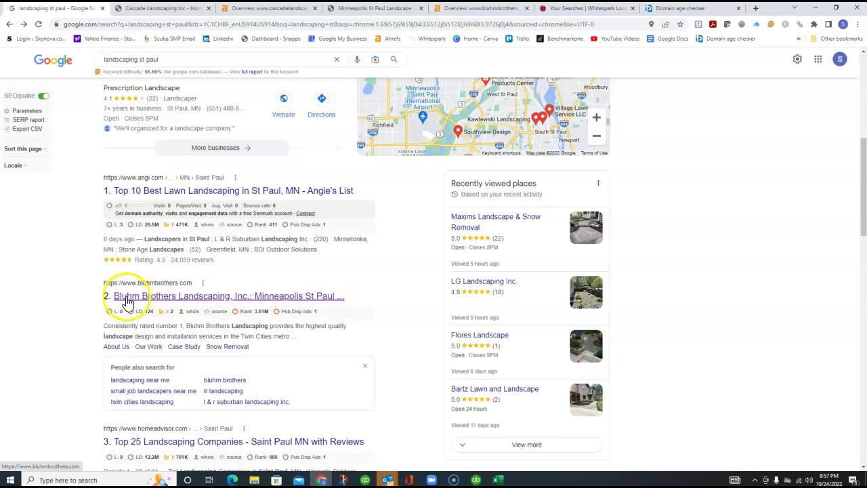
Step: Look over the Bluhm Brothers Landscaping home page, including its text content and page navigation
click(373, 8)
scroll(474, 412, down, 2)
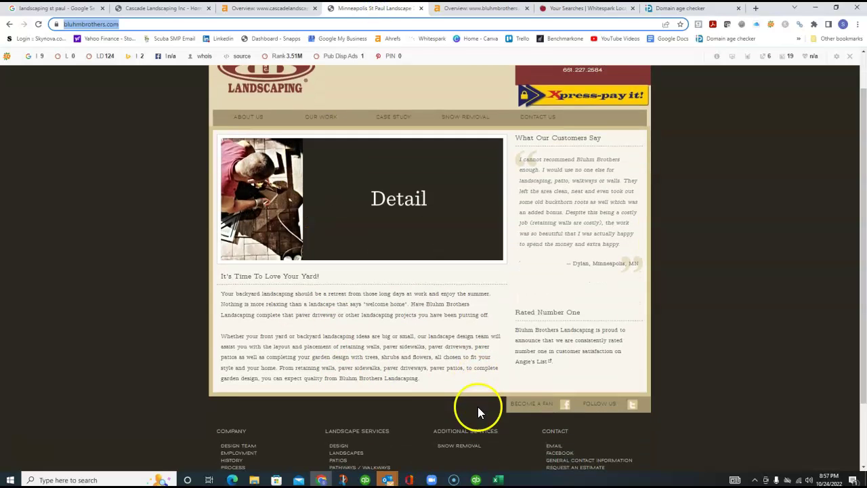
scroll(478, 409, up, 2)
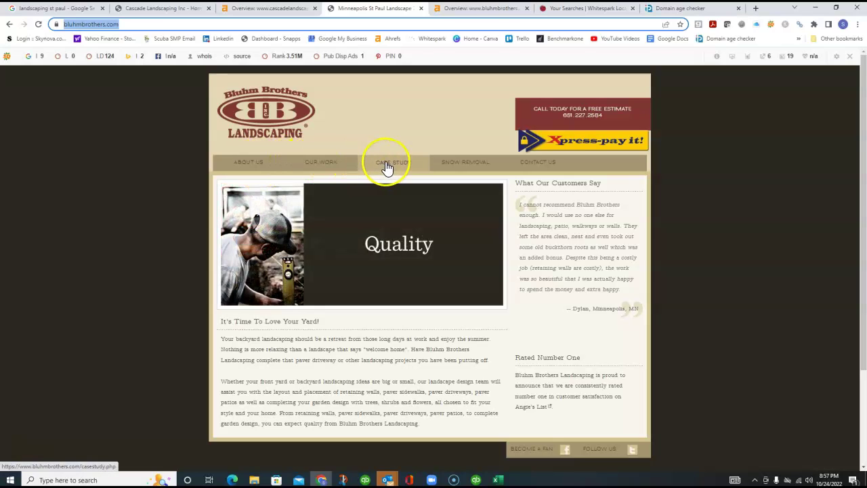
click(330, 169)
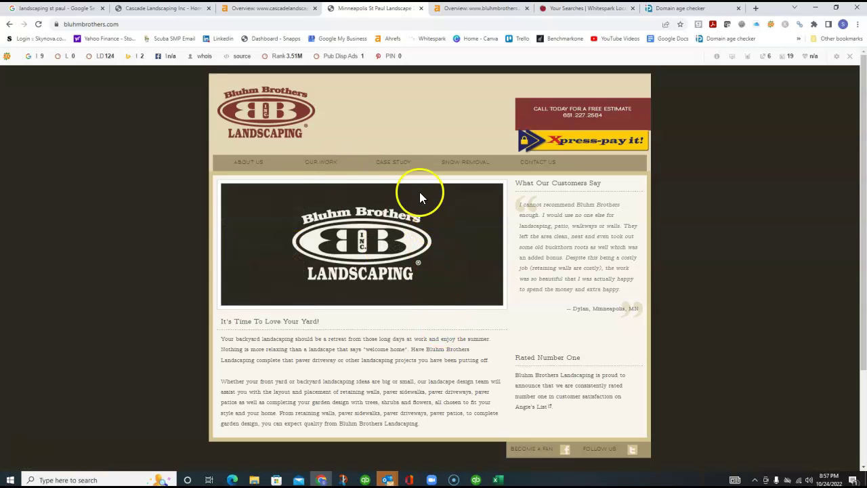
Step: Examine the word count and keyword density in the SEOquake summary report for bluhmbrothers.com, and close the report
click(716, 55)
scroll(474, 307, down, 3)
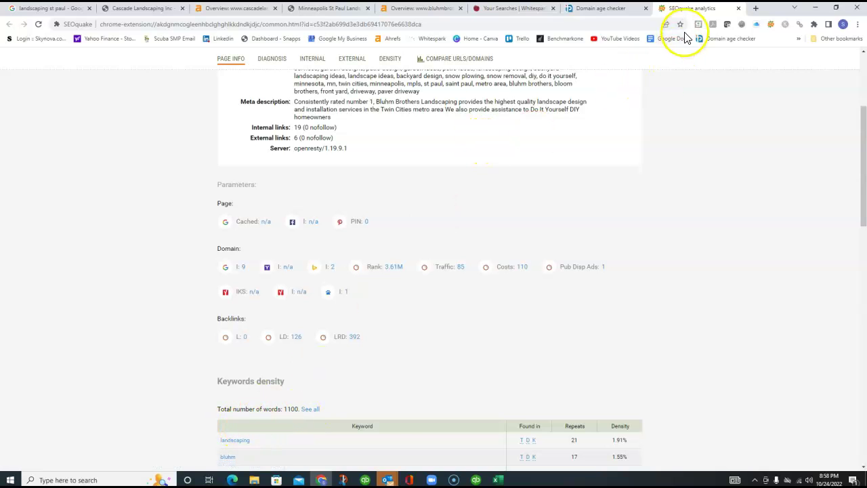
click(738, 8)
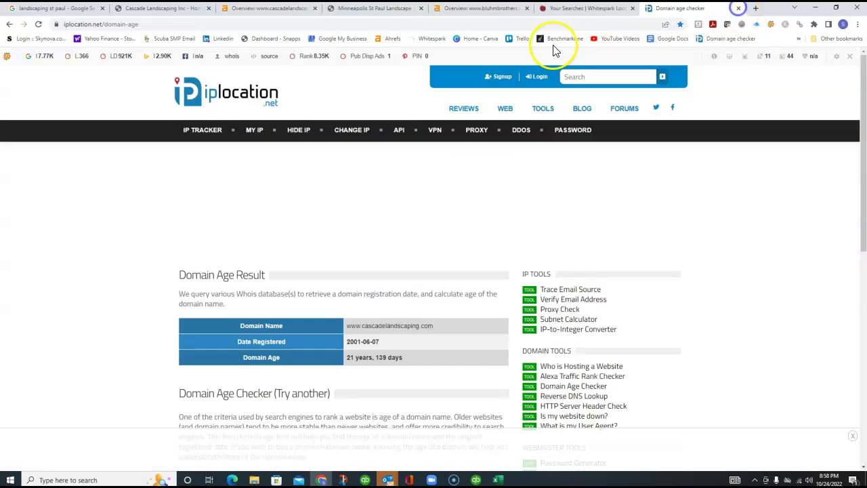
click(283, 10)
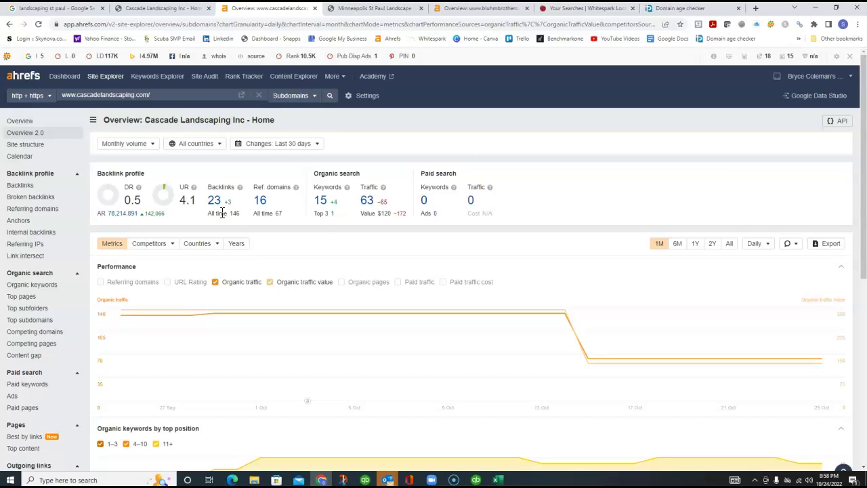
click(61, 8)
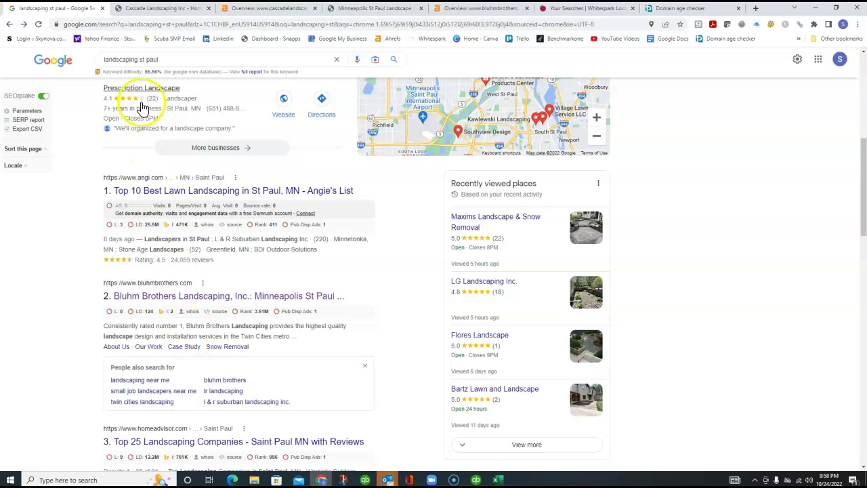
click(252, 9)
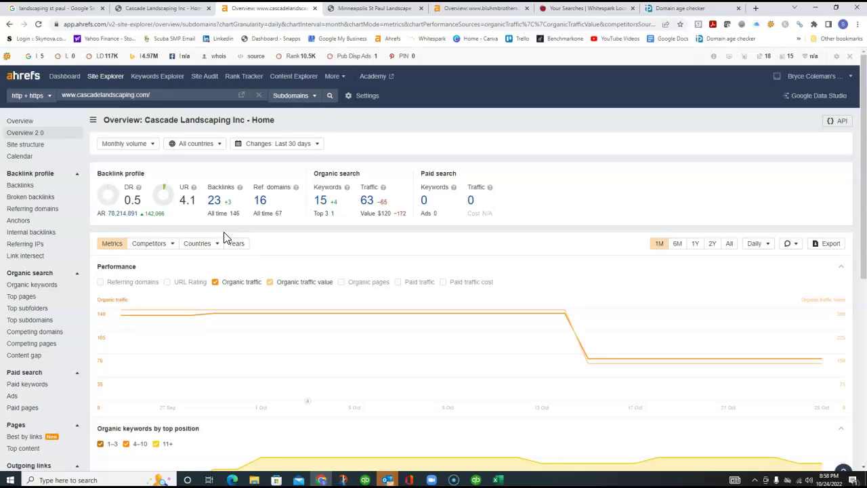
click(271, 284)
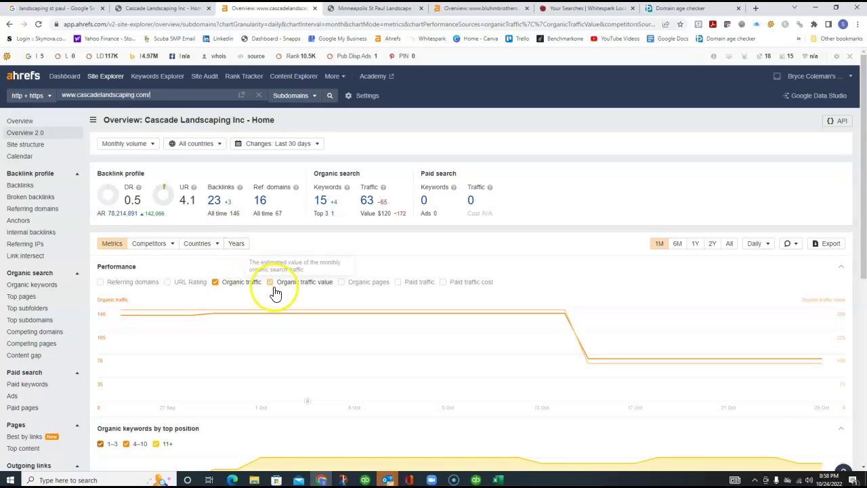
click(215, 203)
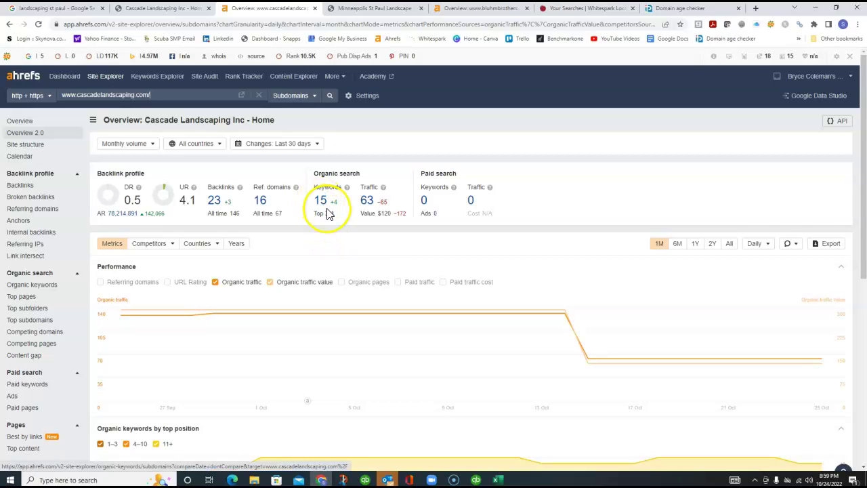
Step: Look over the organic results and map listings on Google for "landscaping st paul"
click(88, 10)
scroll(183, 304, down, 3)
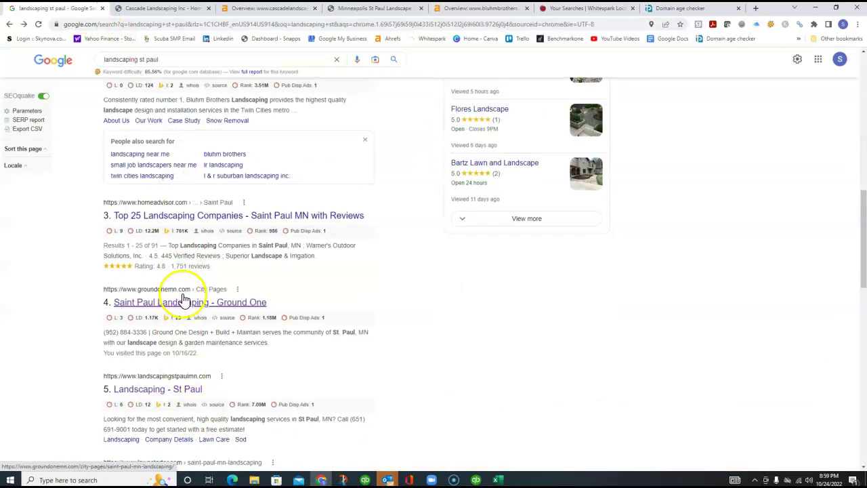
scroll(183, 302, up, 6)
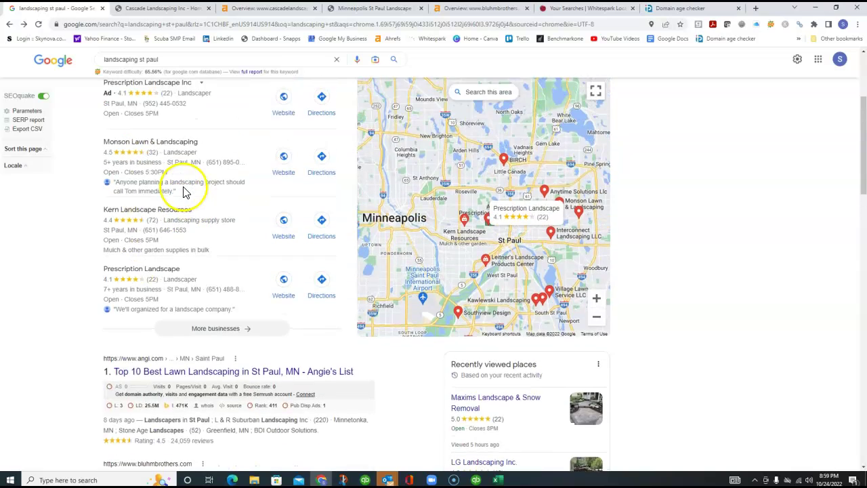
scroll(183, 192, up, 3)
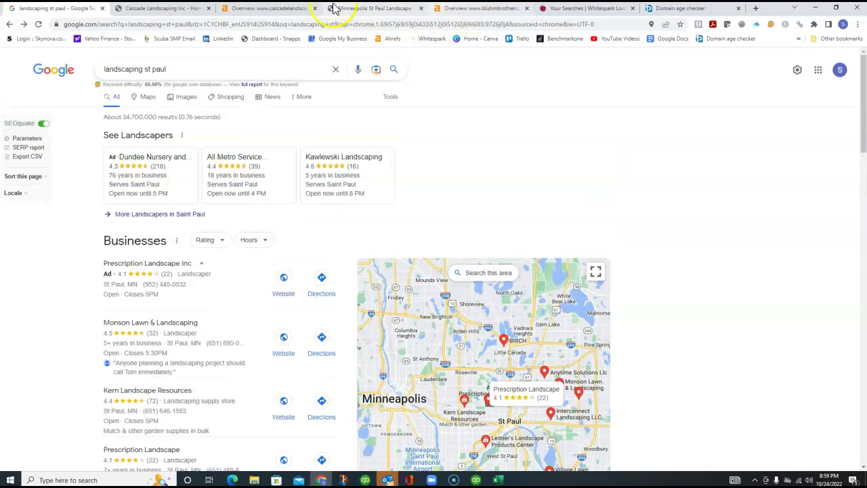
click(292, 8)
click(323, 202)
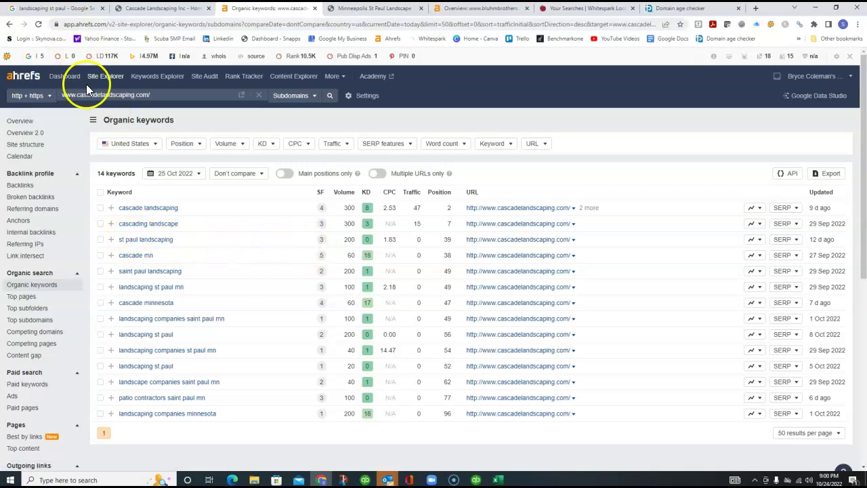
click(22, 9)
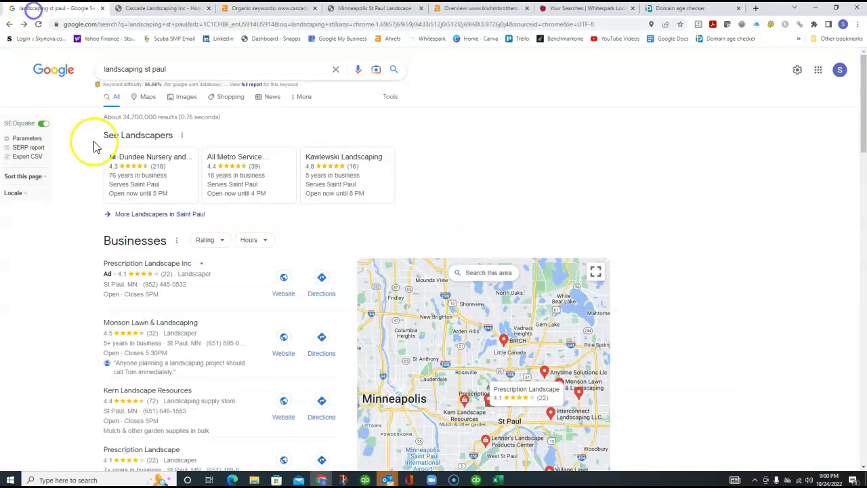
click(252, 9)
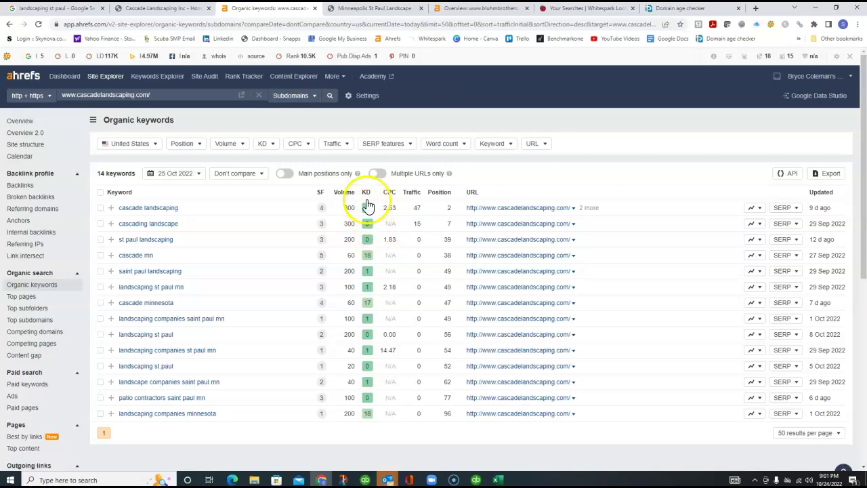
mouse_move(369, 197)
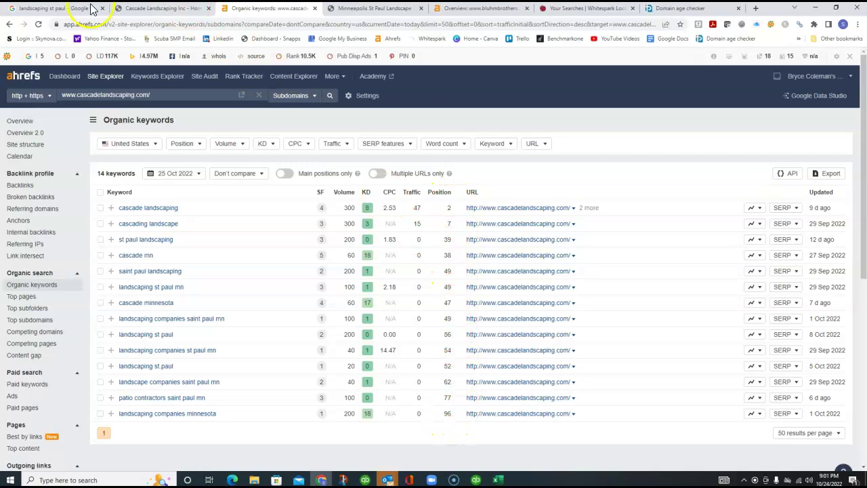
Step: Look through the first Google results page down to its page numbers and relate them to the Cascade Landscaping keyword positions
click(66, 10)
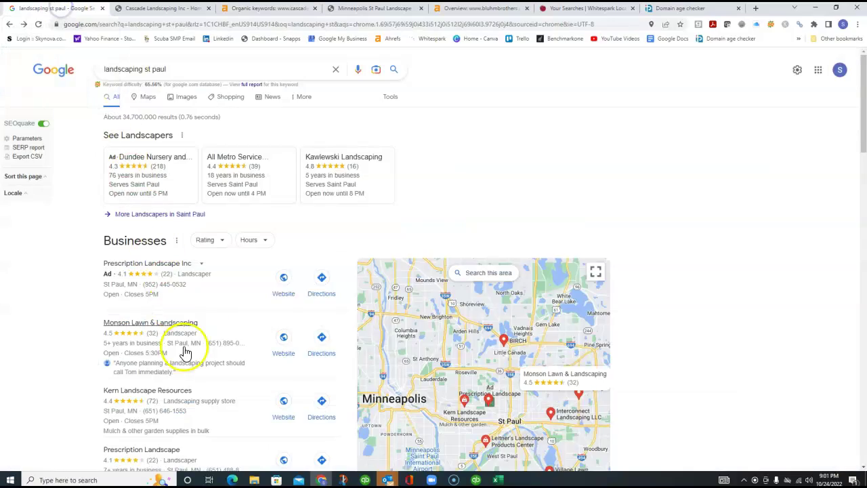
scroll(190, 331, down, 5)
scroll(194, 329, down, 15)
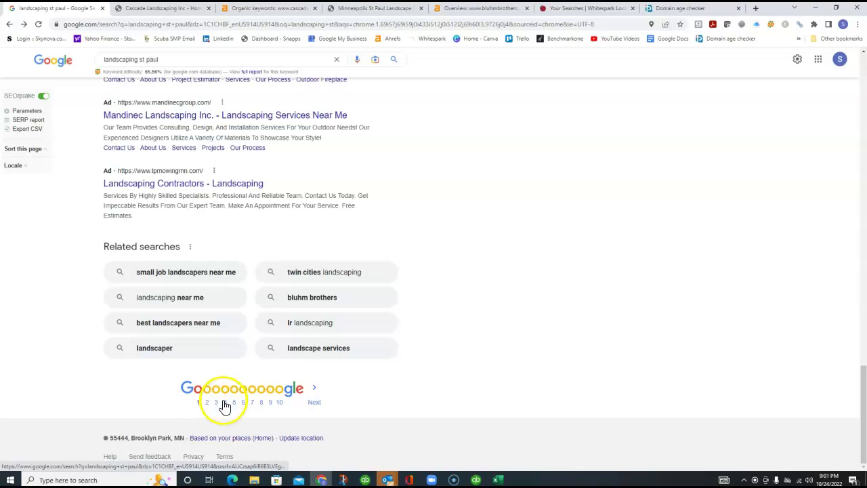
click(251, 9)
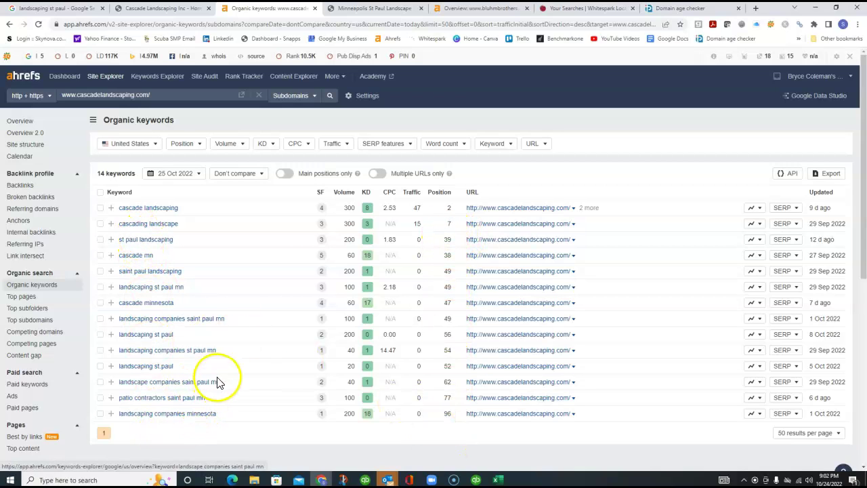
click(489, 10)
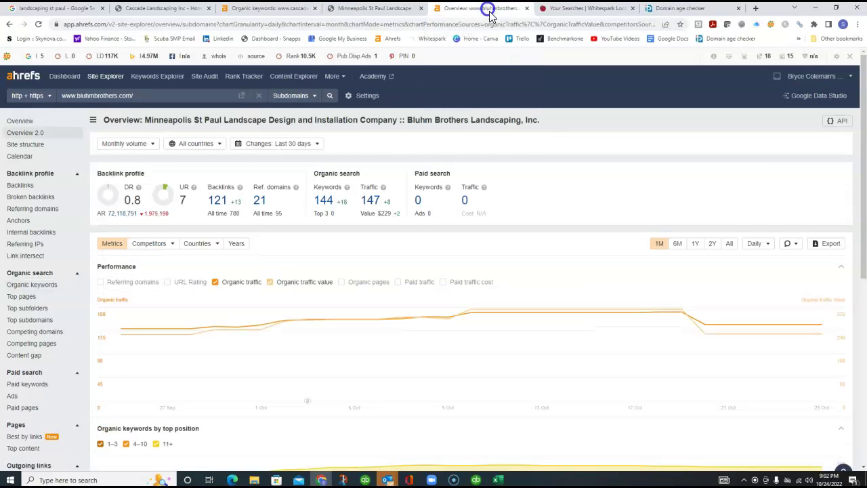
click(324, 202)
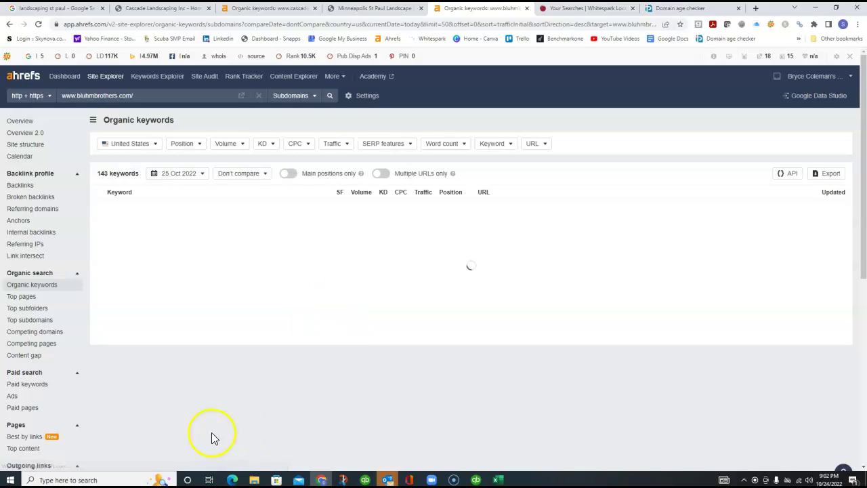
click(39, 9)
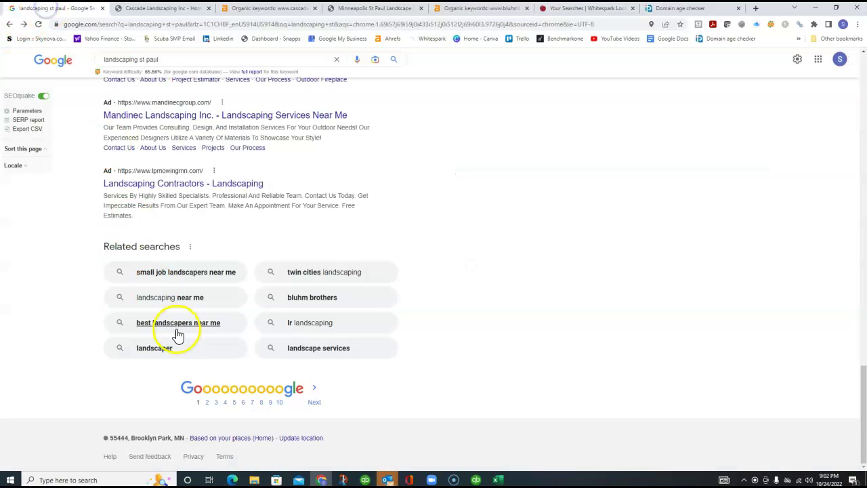
scroll(179, 329, up, 10)
scroll(149, 318, up, 8)
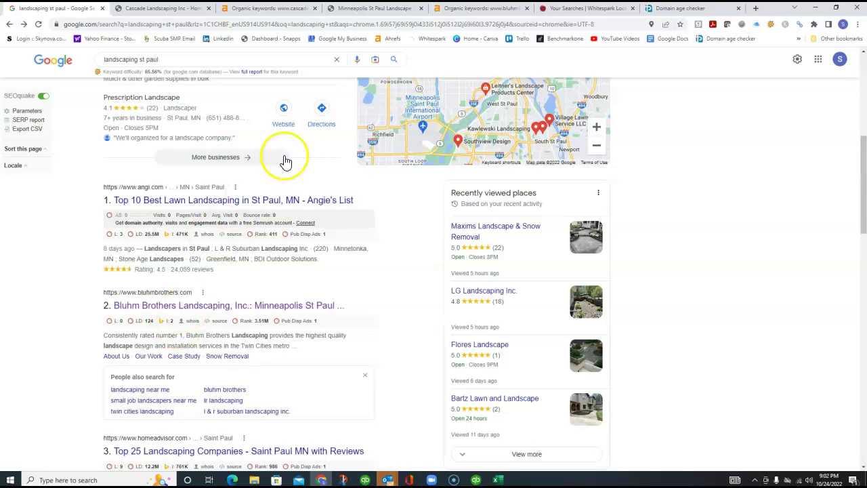
click(471, 12)
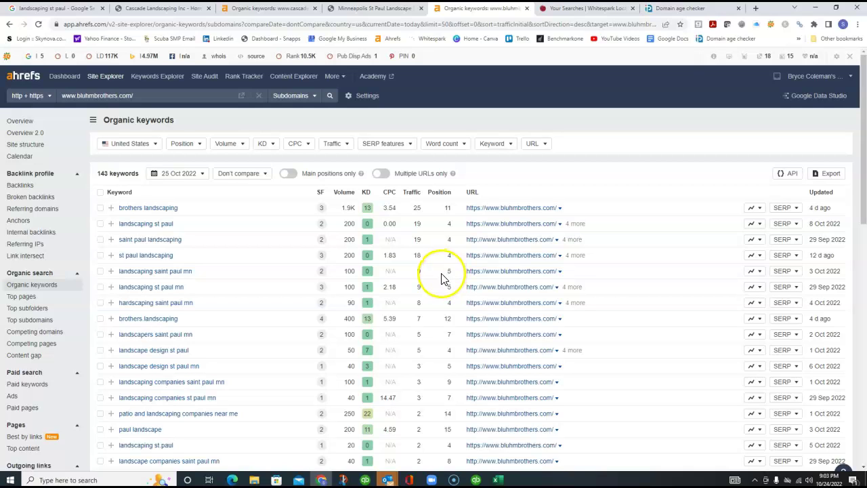
click(275, 8)
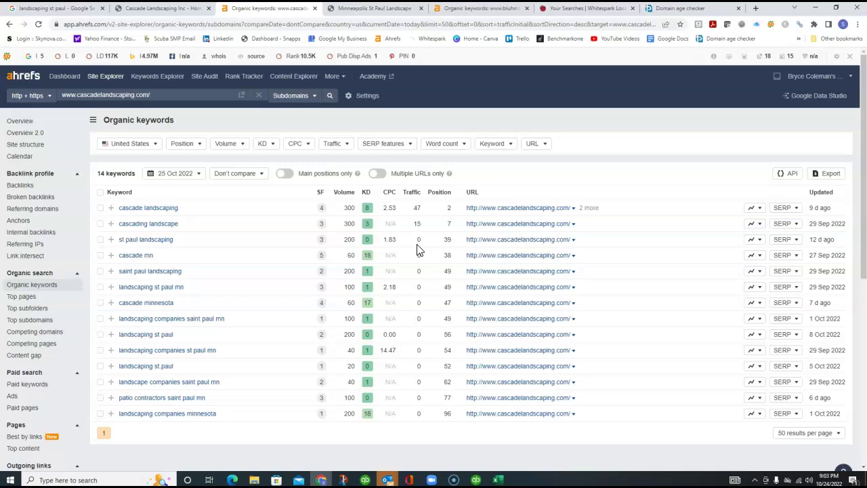
click(457, 8)
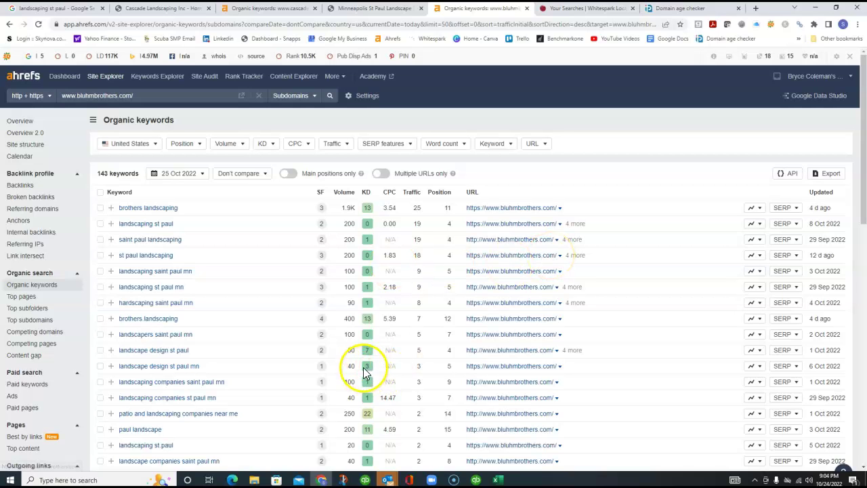
Step: Review the Google map listings for "landscaping st paul" and check back with the Bluhm Brothers organic keywords
click(49, 9)
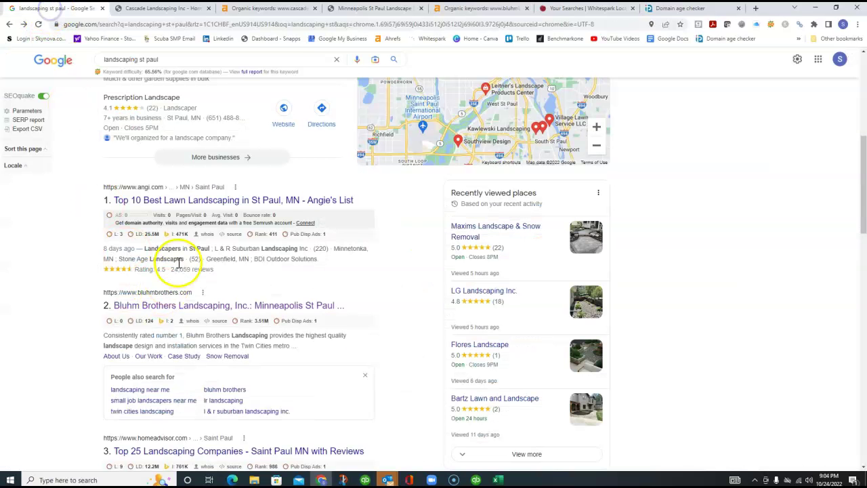
scroll(170, 250, up, 5)
scroll(150, 279, down, 1)
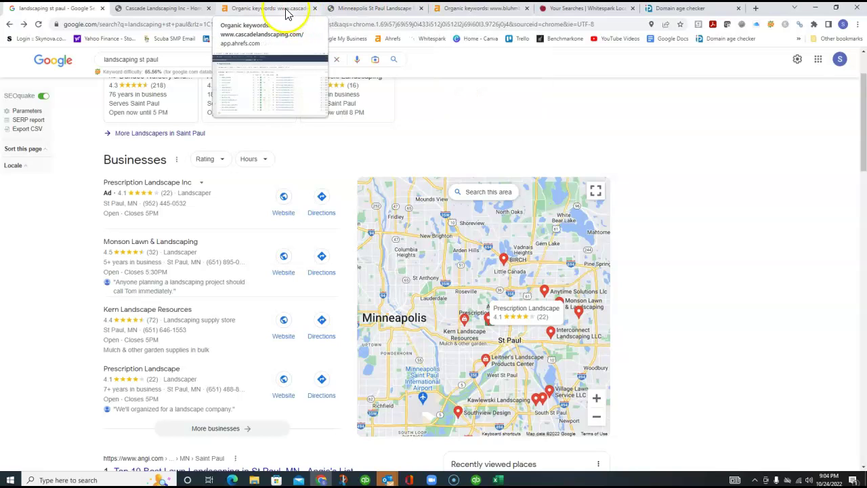
click(476, 8)
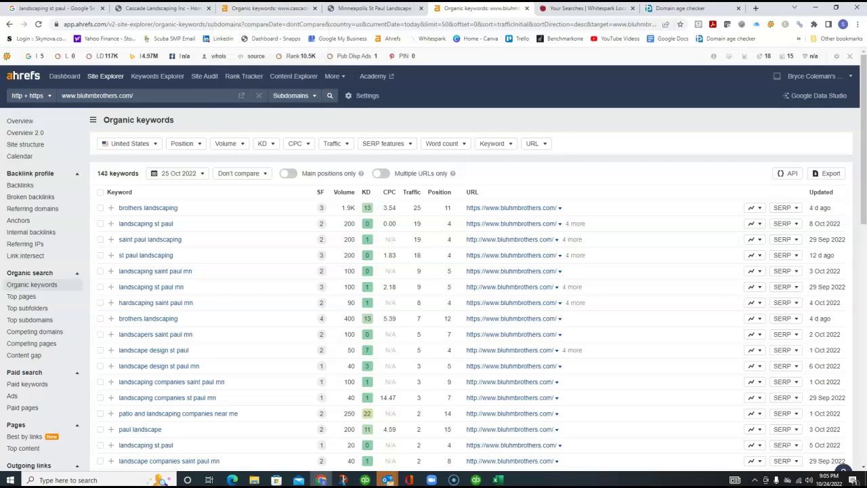
Step: Look over the Cascade Landscaping home page, including its headings and page navigation
click(173, 8)
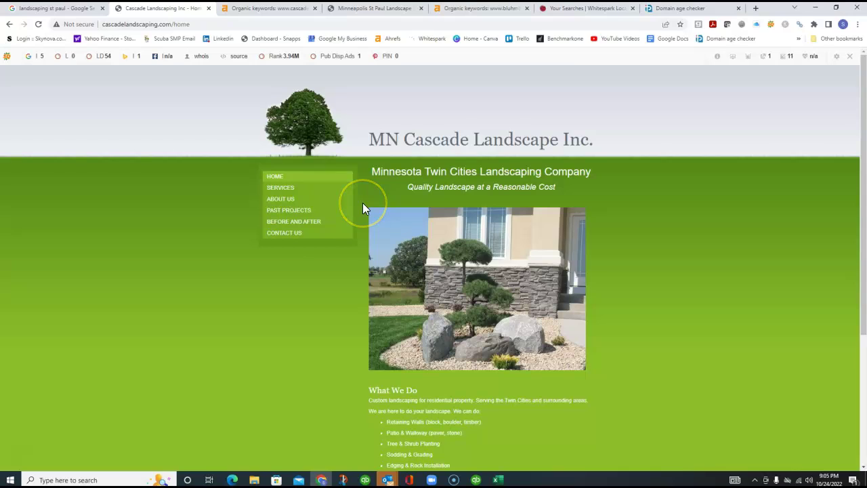